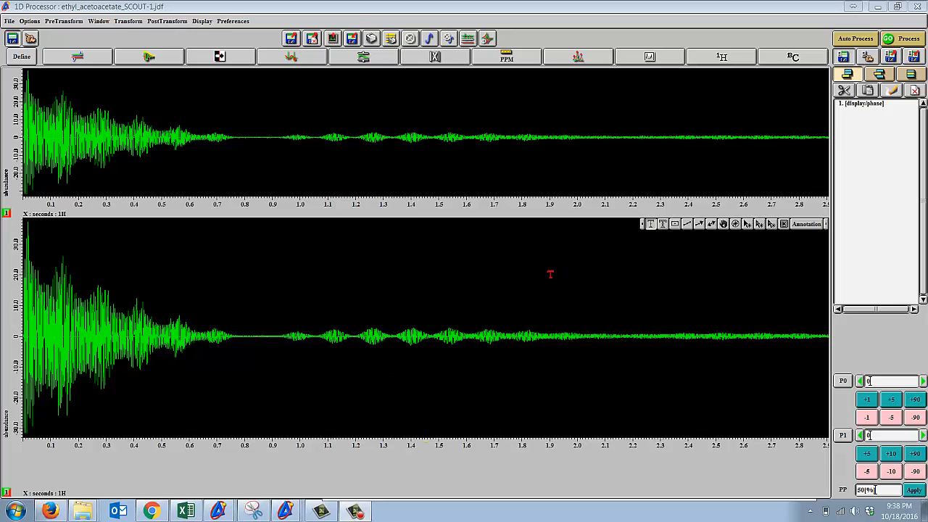
Load the standard 1H processing list and auto-process the ethyl acetoacetate FID into a spectrum.
click(737, 58)
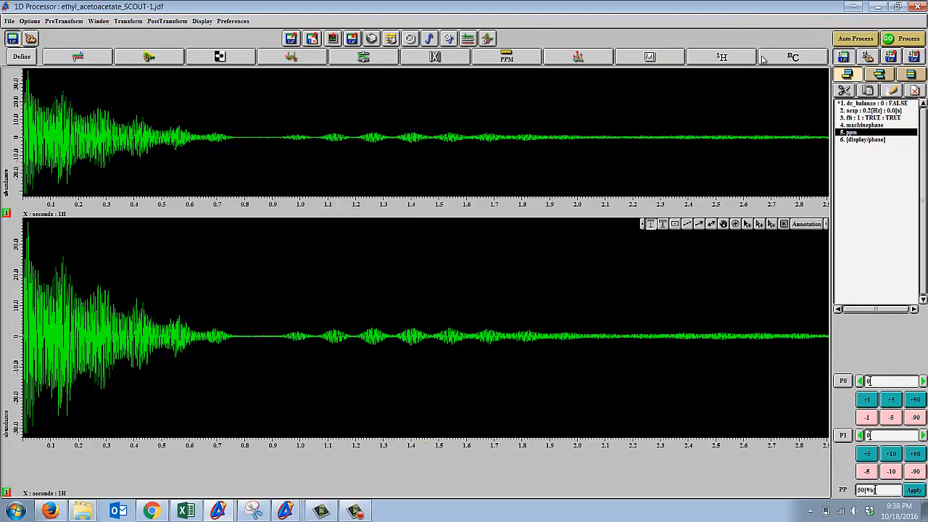
click(855, 39)
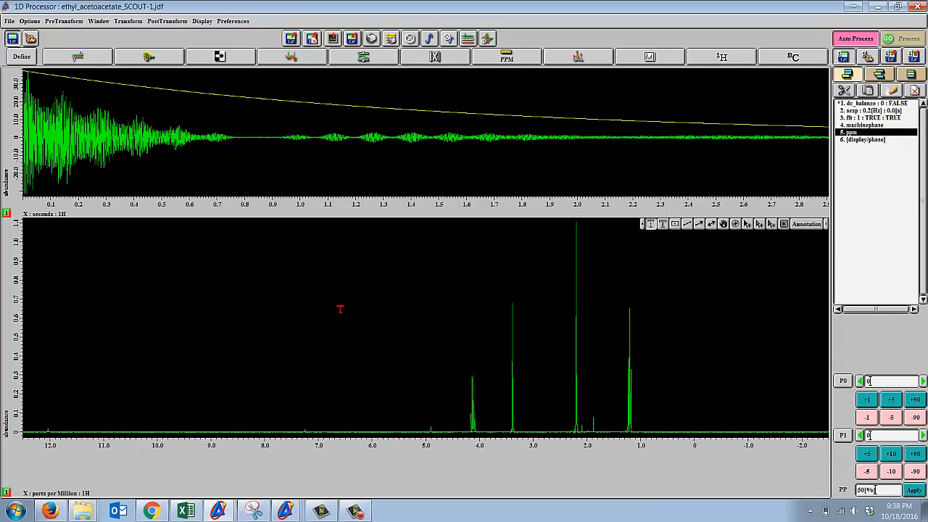
Pick one peak in each of the four main signals, near 1.21, 4.11, 3.39 and 2.20 ppm.
click(817, 226)
drag(640, 463, 436, 418)
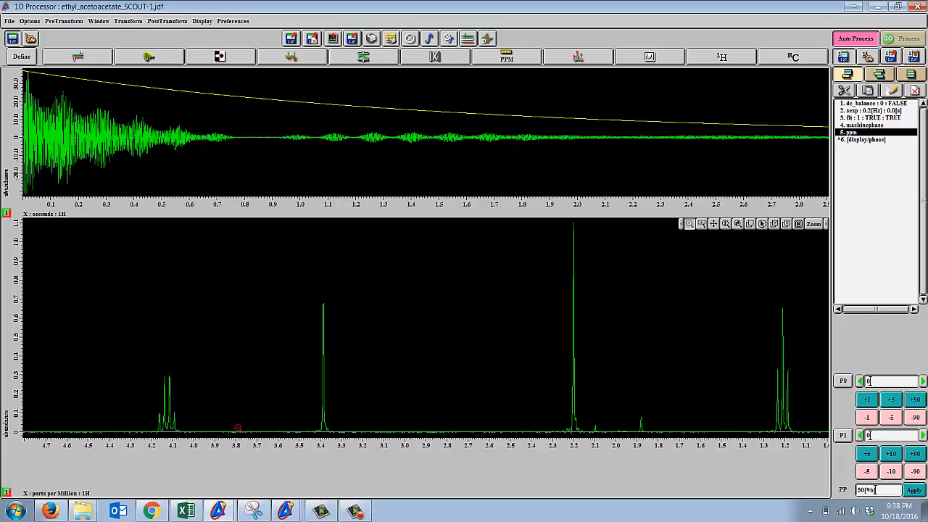
click(809, 225)
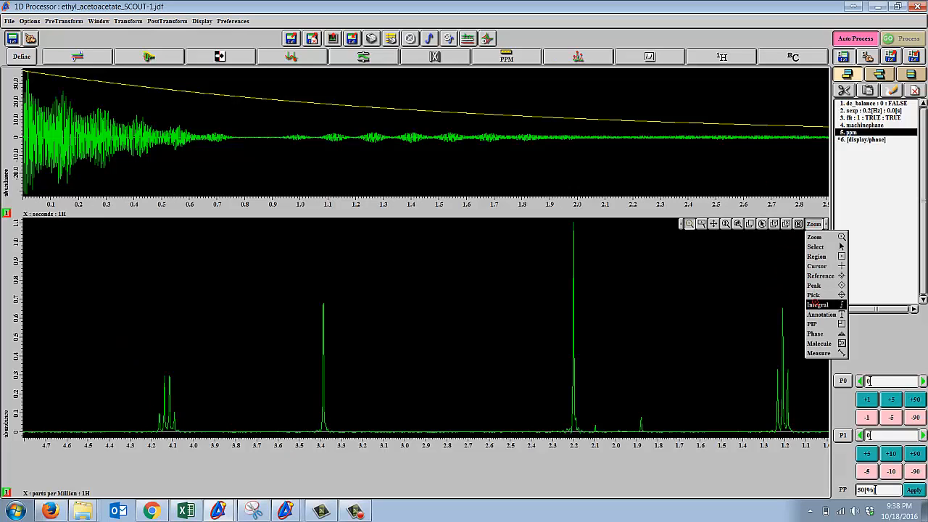
click(823, 317)
click(691, 225)
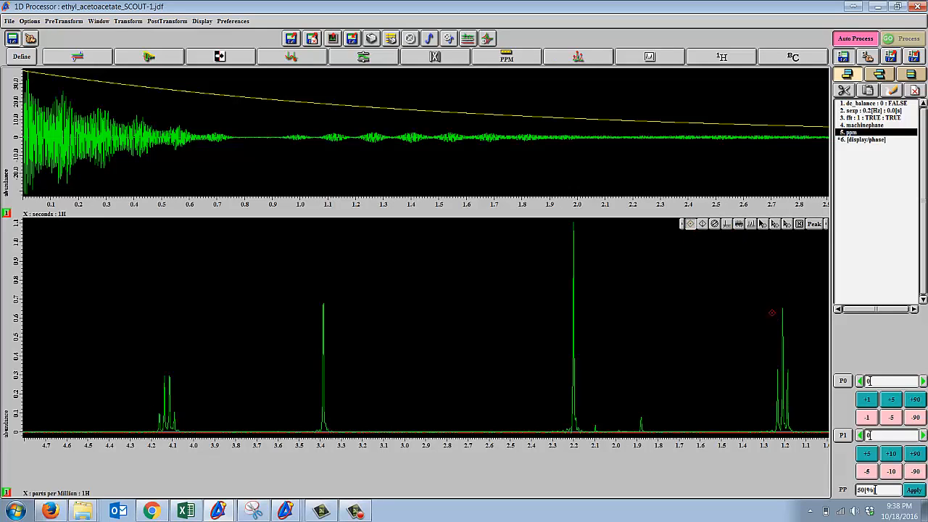
click(782, 328)
click(813, 224)
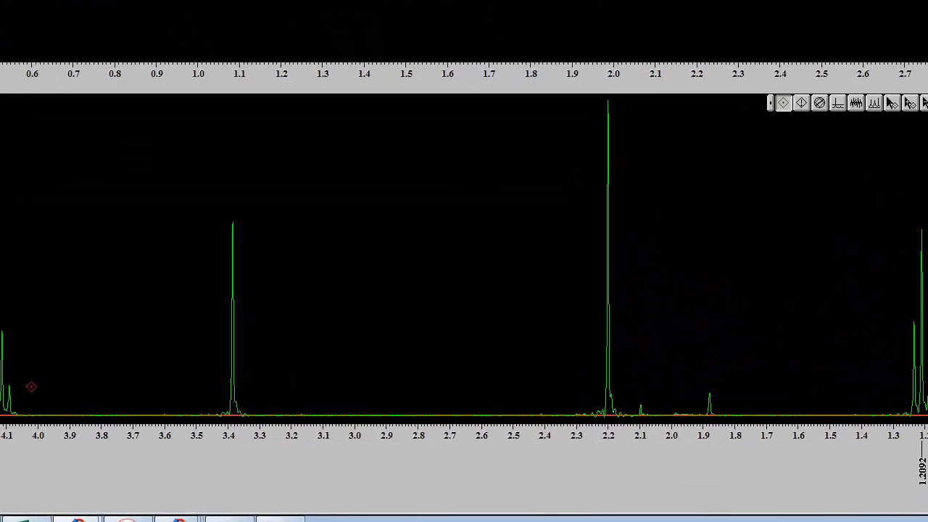
click(5, 385)
click(231, 394)
click(609, 381)
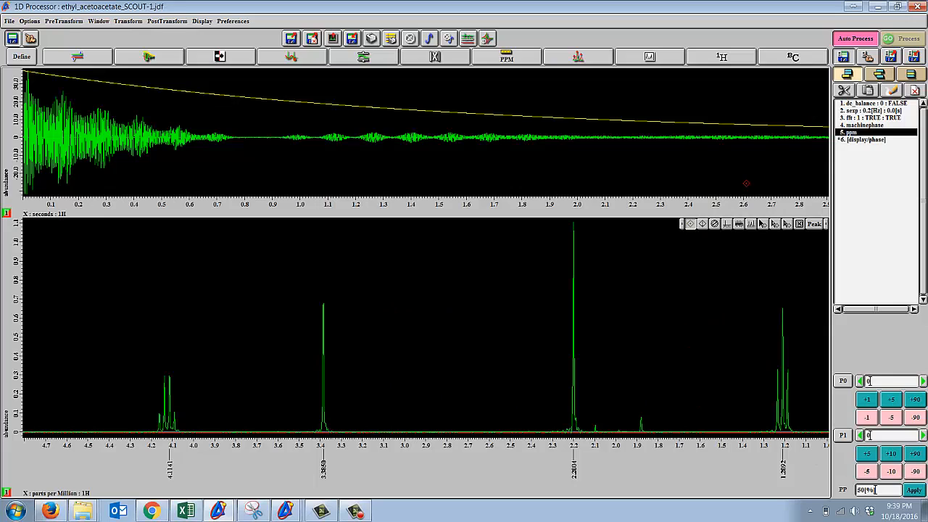
Integrate the triplet at 1.21 ppm over a range from about 1.247 to 1.178 ppm.
click(815, 224)
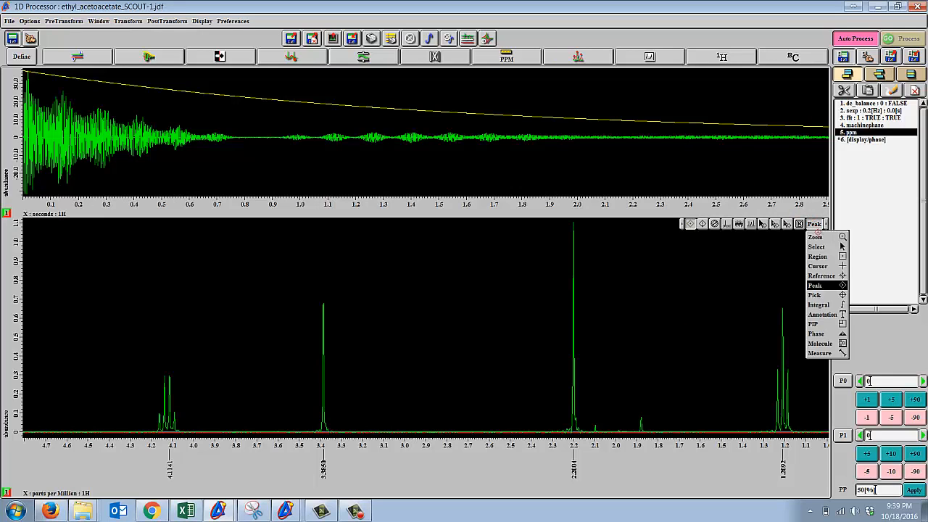
click(816, 240)
drag(721, 436, 757, 440)
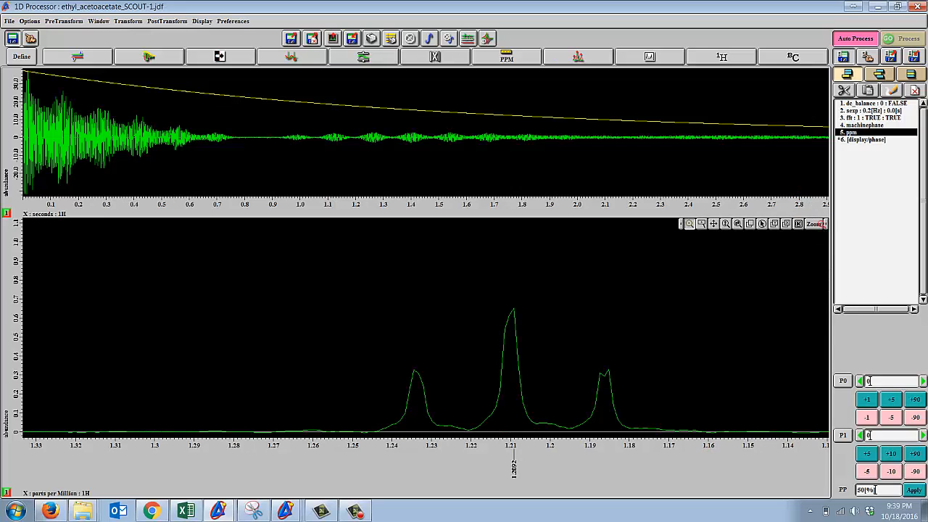
click(825, 223)
click(818, 305)
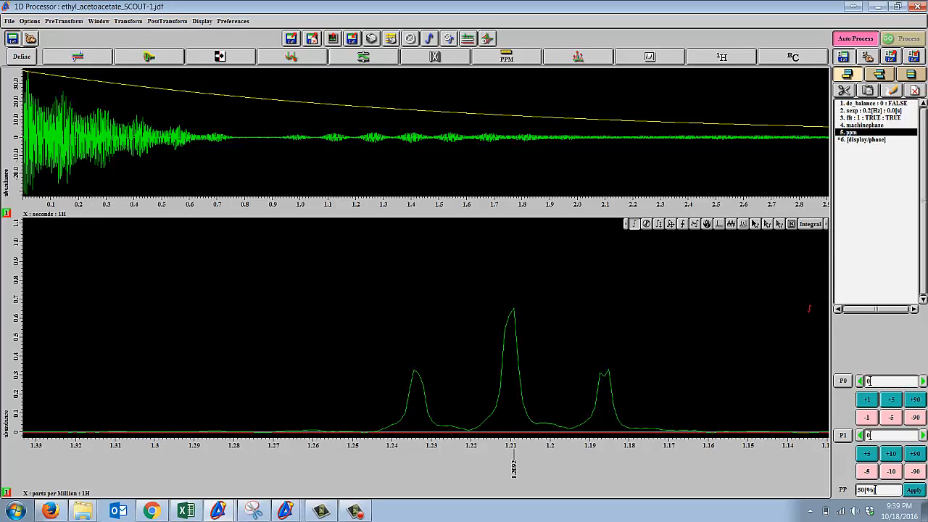
drag(367, 436, 639, 452)
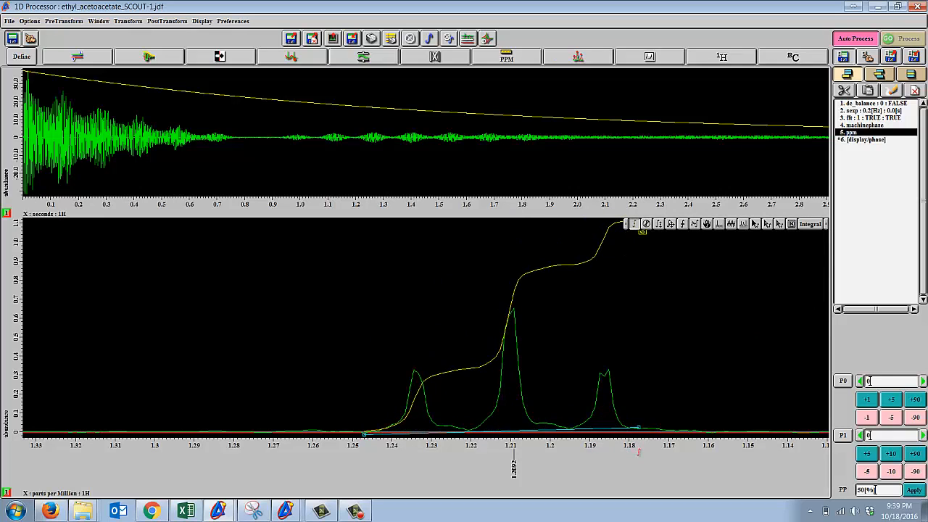
click(626, 224)
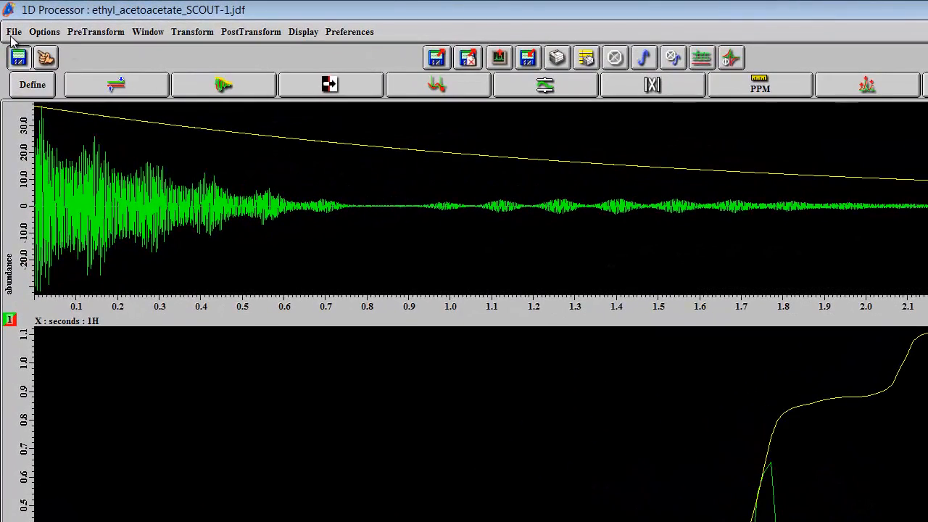
Show the processing options and set the triplet integral's Normal value to 3.
click(14, 32)
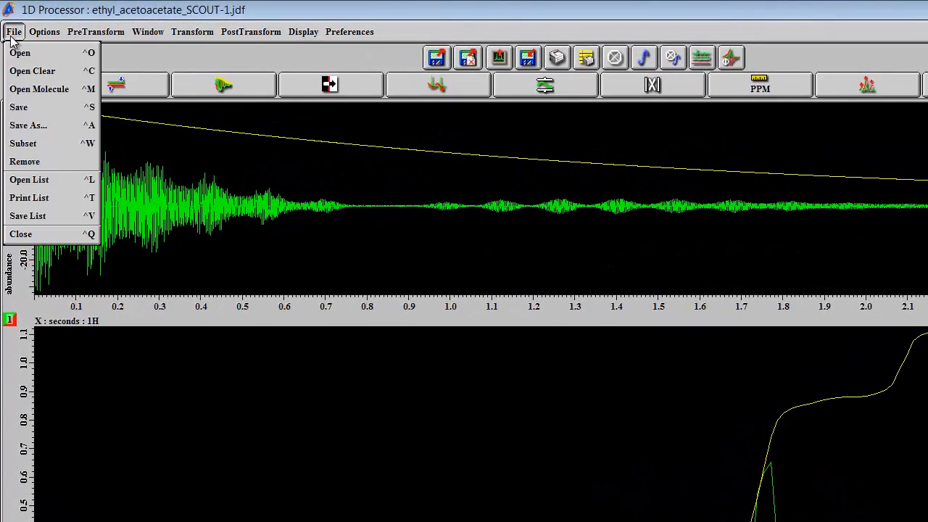
mouse_move(45, 32)
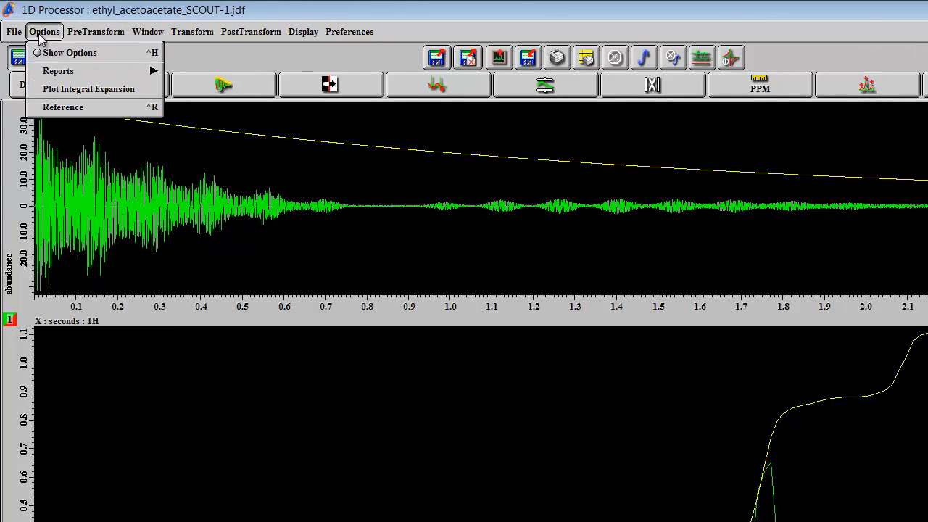
click(47, 64)
click(44, 33)
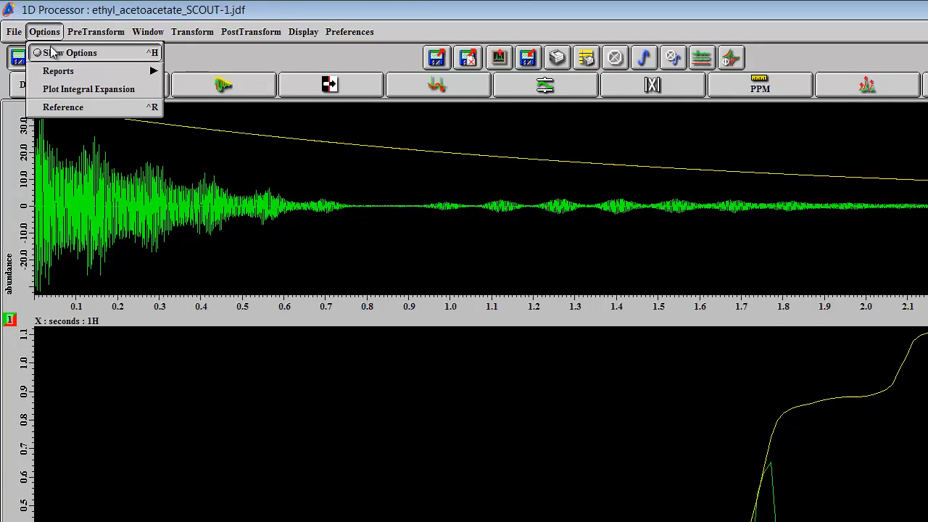
click(54, 53)
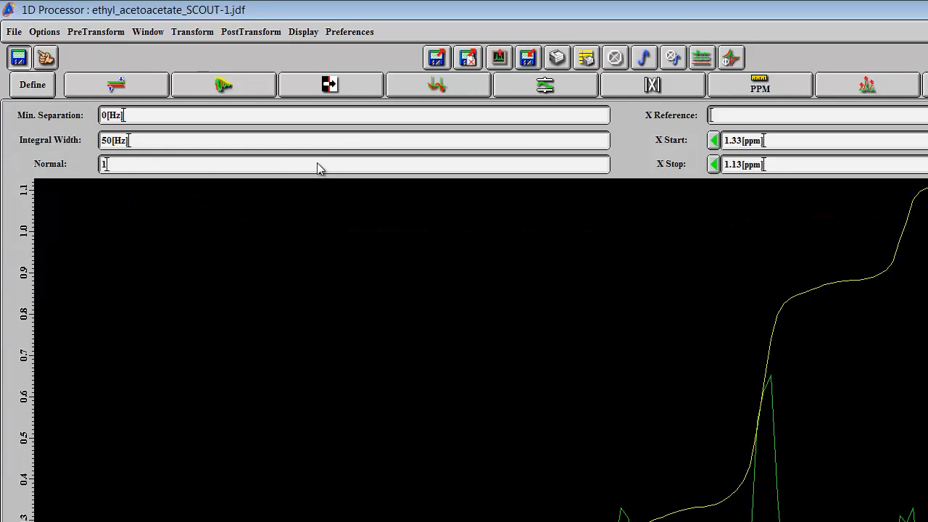
double_click(104, 164)
text(3.3)
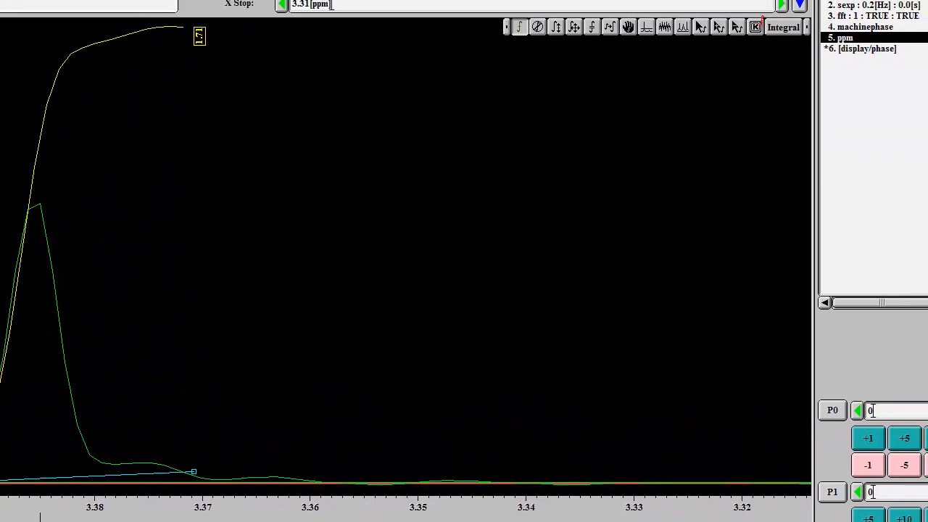
Delete the integral of the 2.20 ppm singlet and integrate it again from about 2.226 to 2.175 ppm.
click(725, 51)
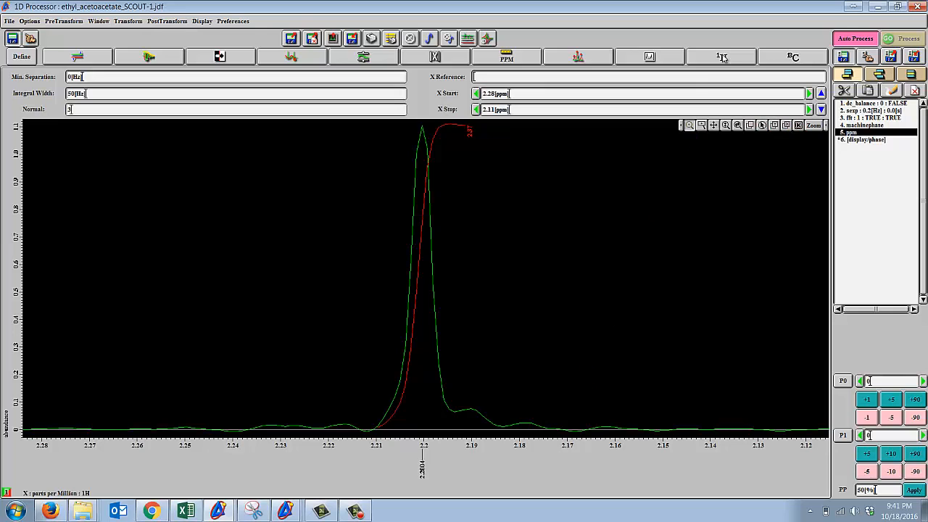
drag(665, 435, 233, 431)
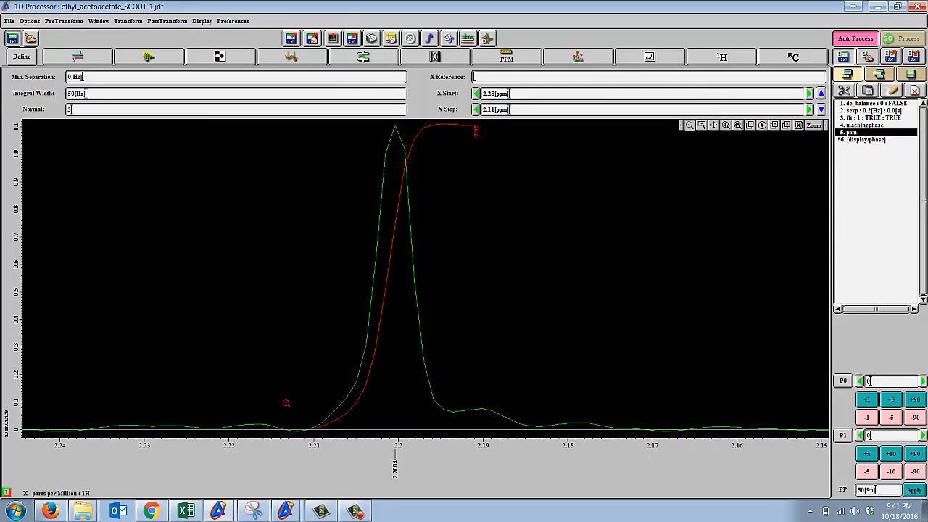
click(814, 126)
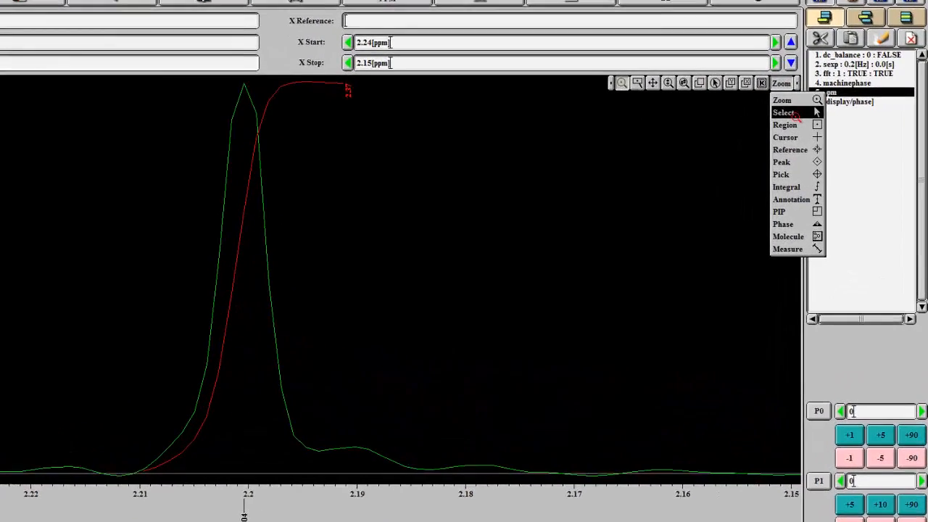
click(815, 145)
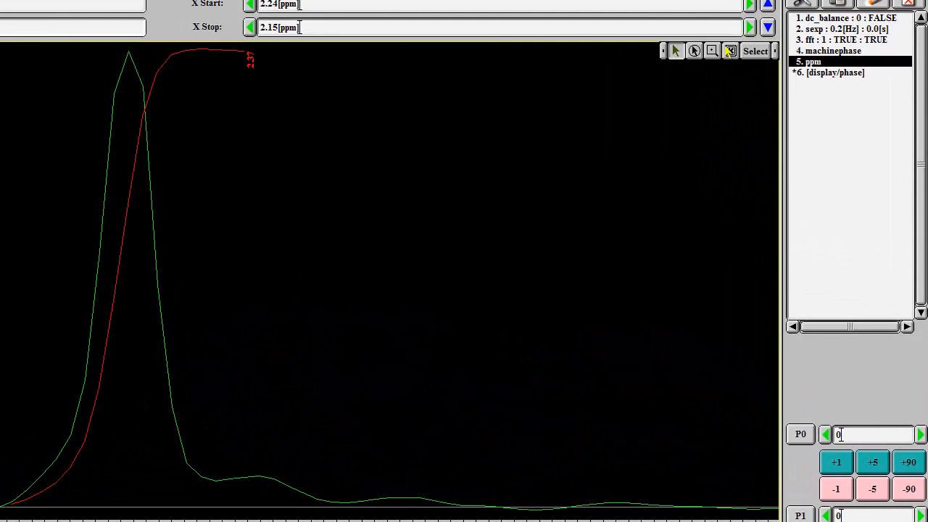
click(754, 52)
click(759, 172)
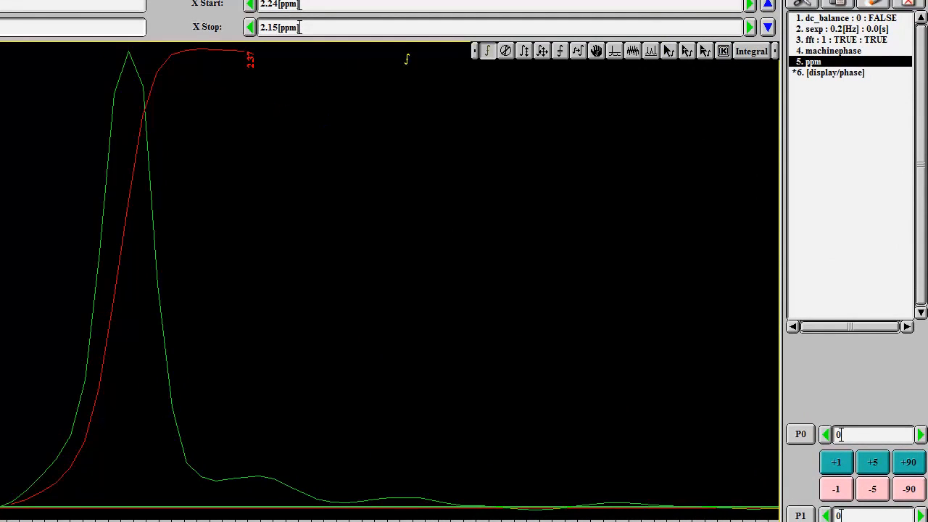
key(Delete)
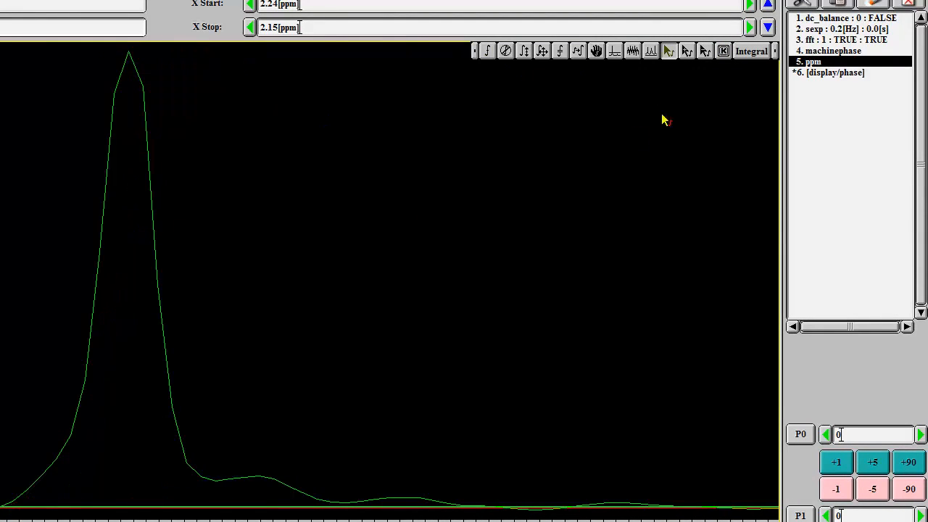
click(491, 52)
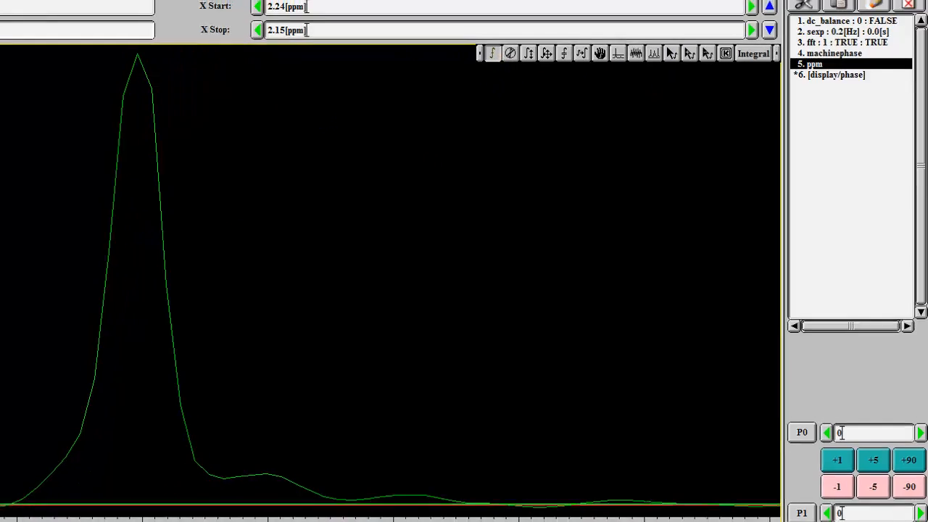
mouse_move(62, 462)
mouse_down()
mouse_move(519, 465)
mouse_move(604, 477)
mouse_move(610, 487)
mouse_up()
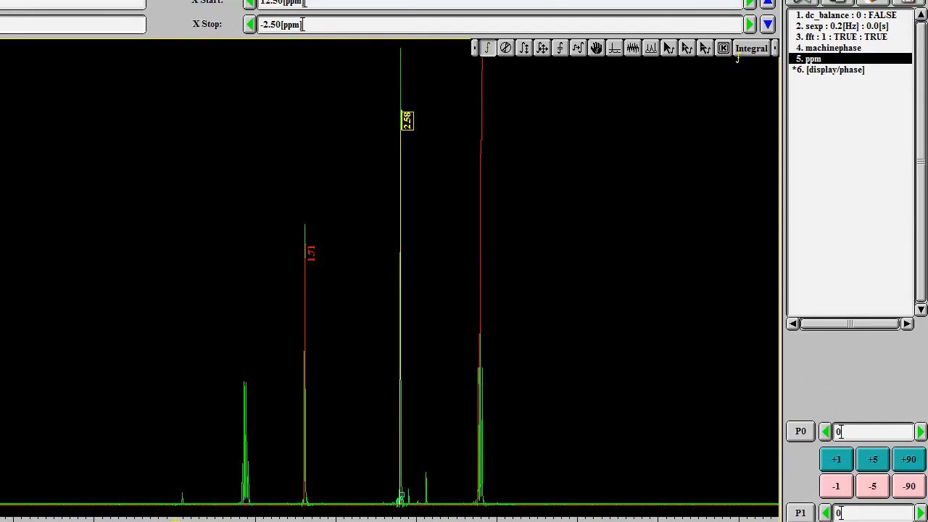
Examine the whole spectrum and its integrals over 11.87 to -1.87 ppm, adjusting the vertical scales of the peaks and integral curves.
click(784, 39)
click(779, 55)
click(607, 48)
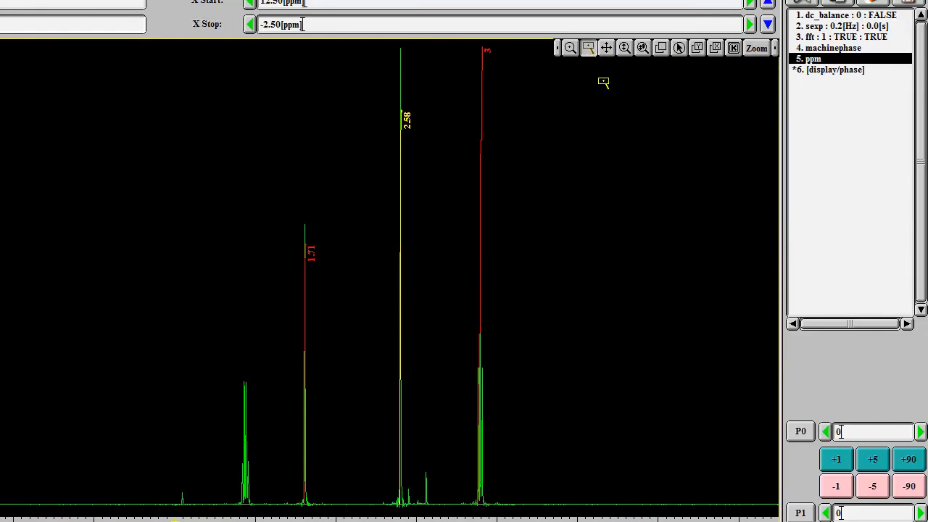
drag(464, 158, 475, 178)
click(625, 48)
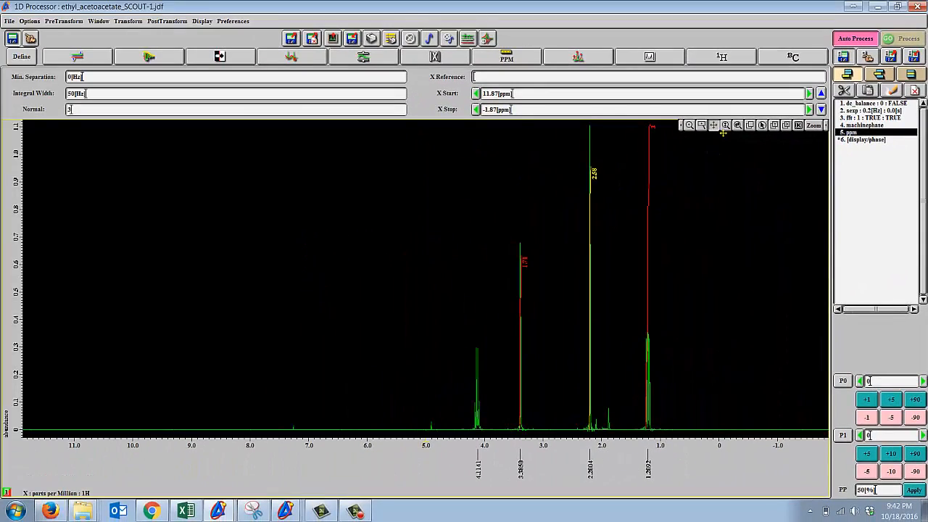
drag(715, 213, 738, 2)
drag(673, 2, 733, 314)
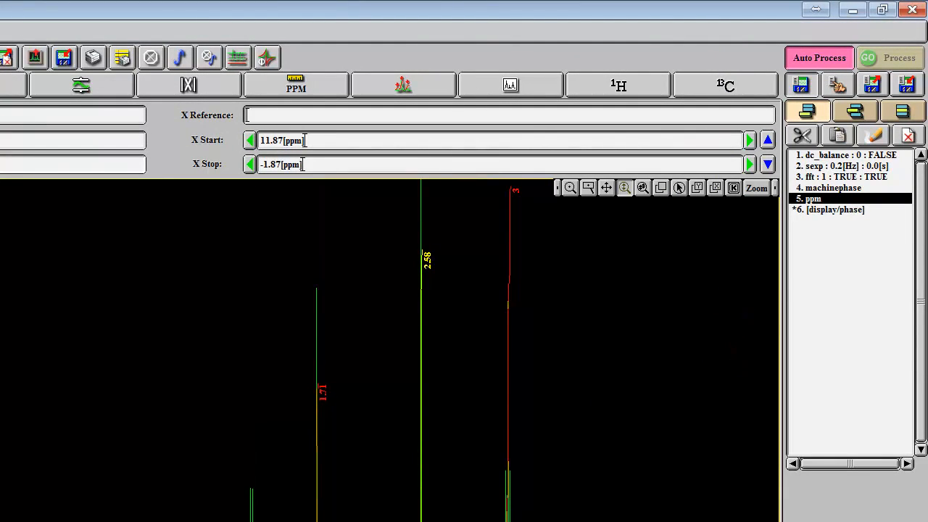
drag(631, 336, 637, 255)
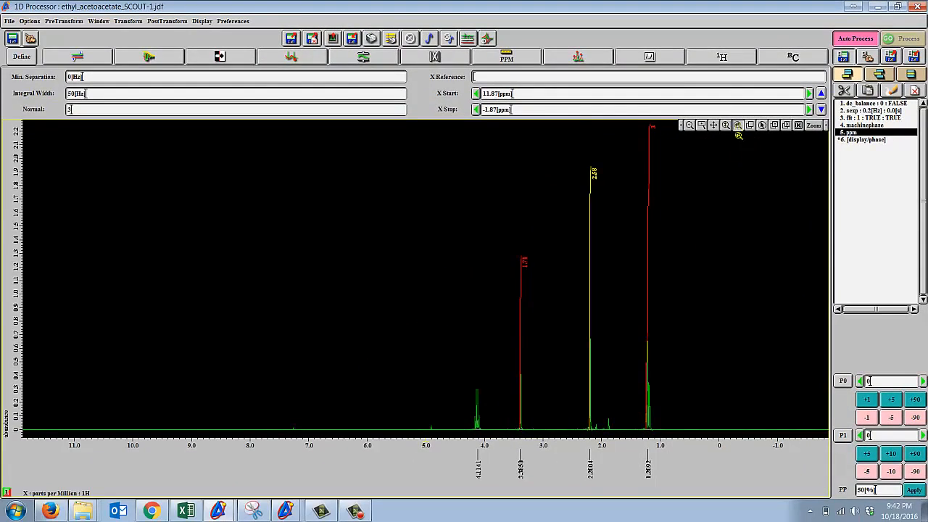
drag(699, 244, 737, 127)
click(750, 124)
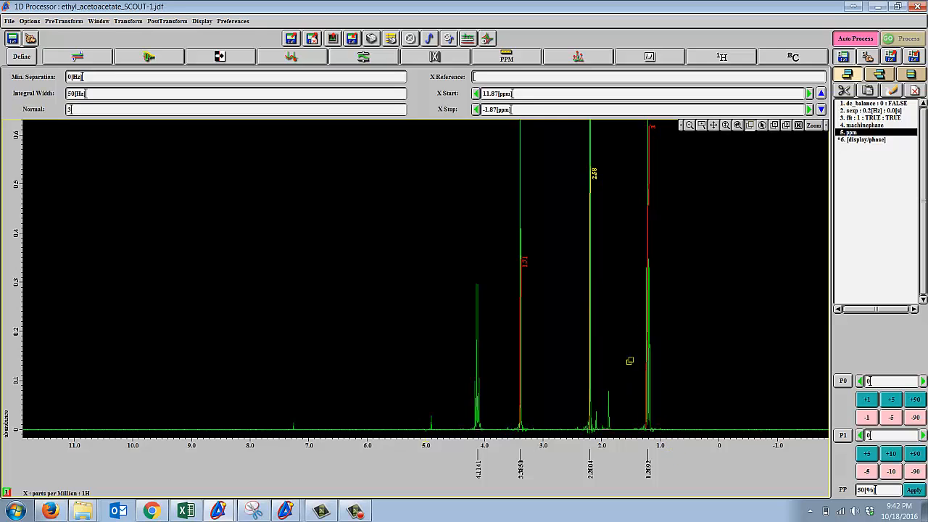
Examine the Peak mode's command list and its individual peak-handling and selection tools.
click(814, 125)
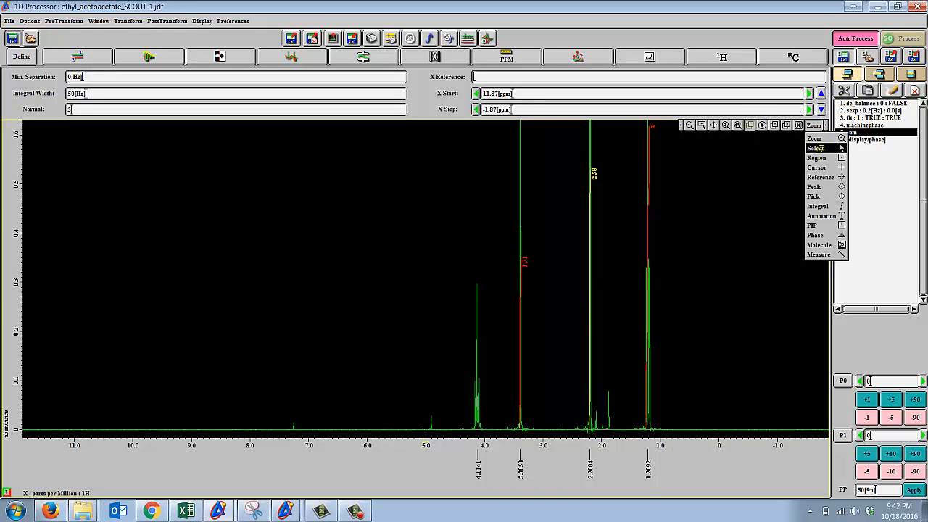
click(815, 186)
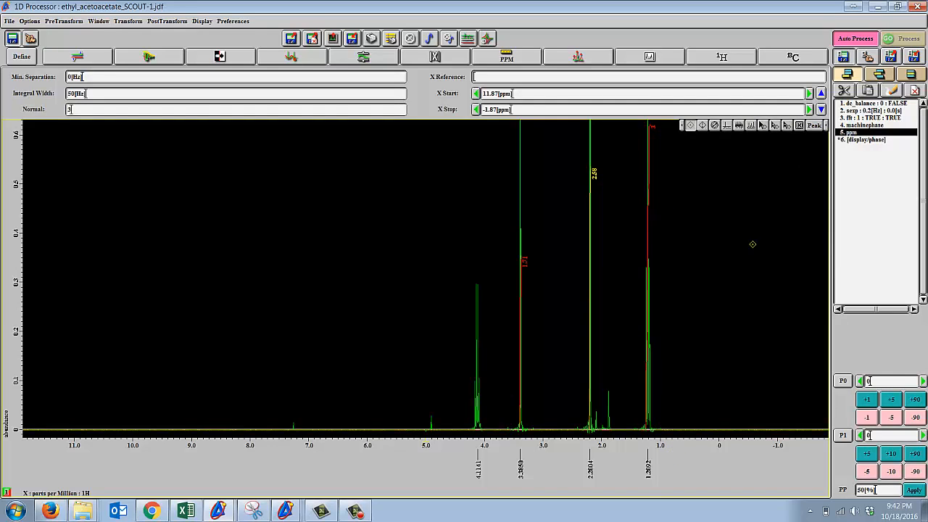
click(800, 126)
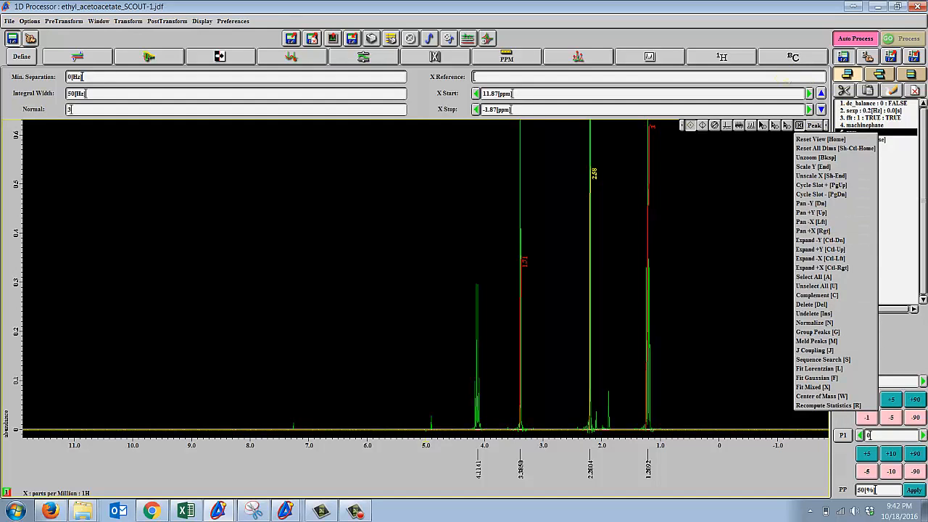
click(815, 127)
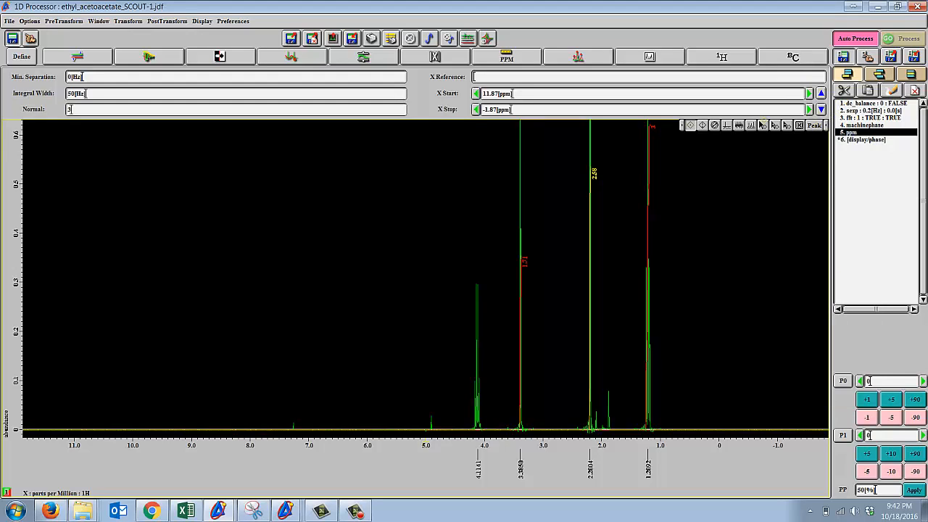
click(714, 125)
click(727, 126)
click(761, 126)
click(815, 125)
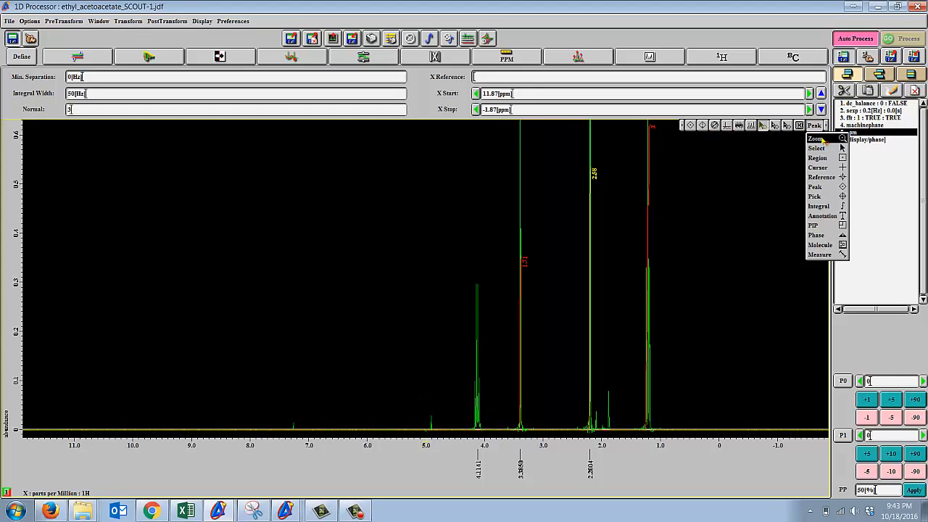
click(827, 188)
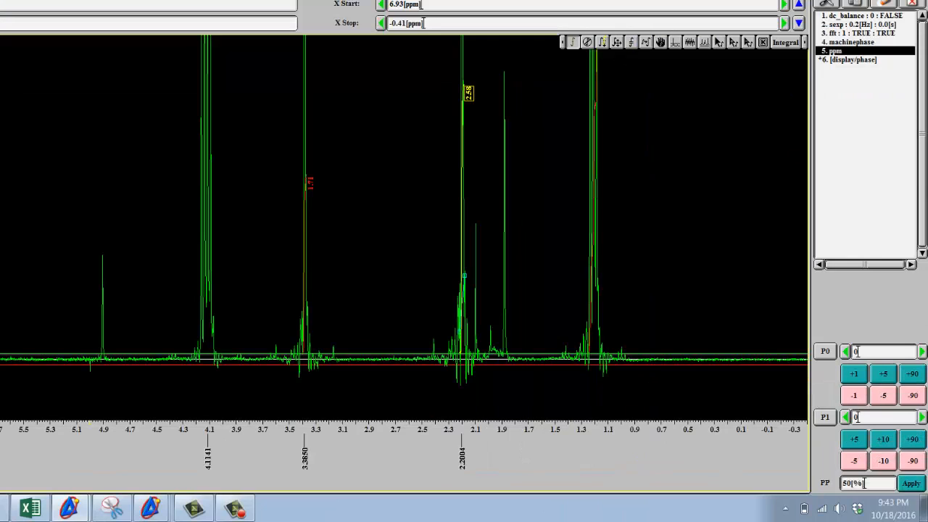
Adjust the integral threshold on the spectrum, raising it to about 23 thousandths and bringing it back down just above the baseline noise.
click(674, 41)
mouse_move(412, 355)
mouse_down()
mouse_move(413, 347)
mouse_move(413, 360)
mouse_up()
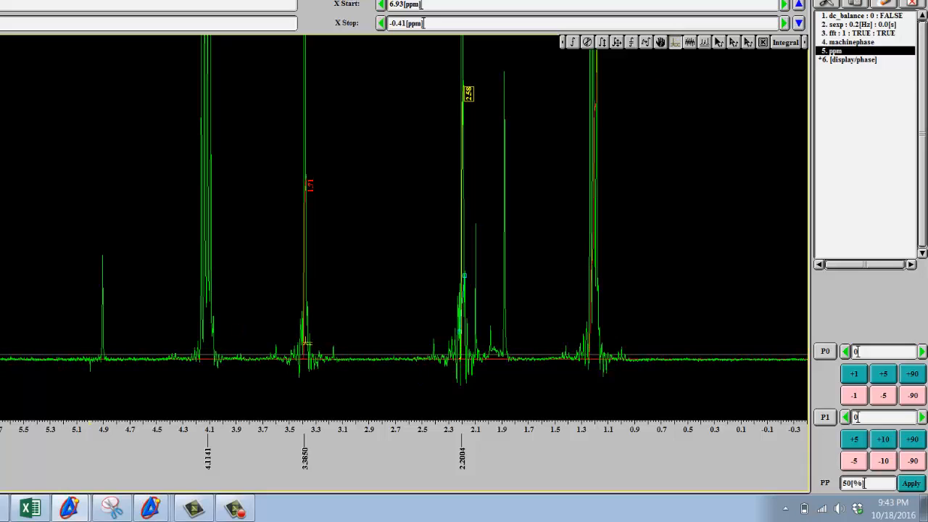
drag(333, 354, 334, 355)
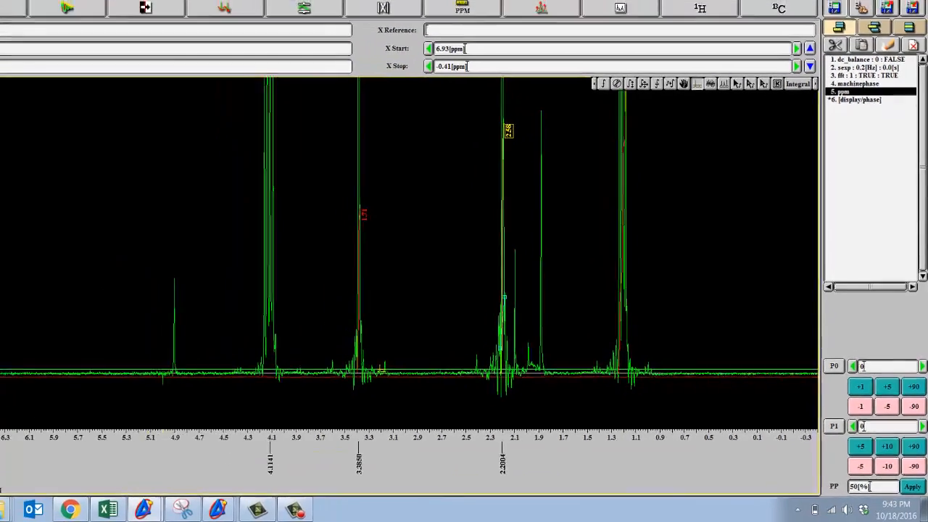
drag(433, 385, 429, 316)
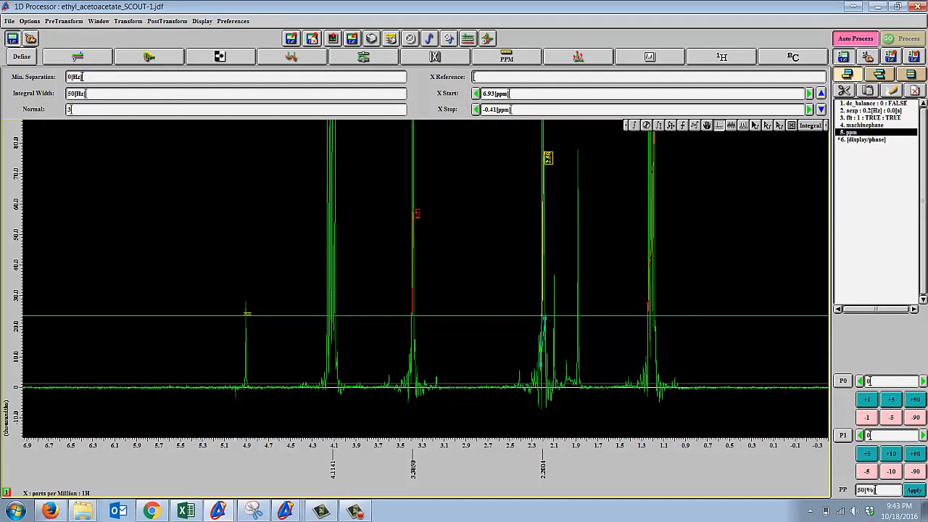
drag(516, 317, 532, 381)
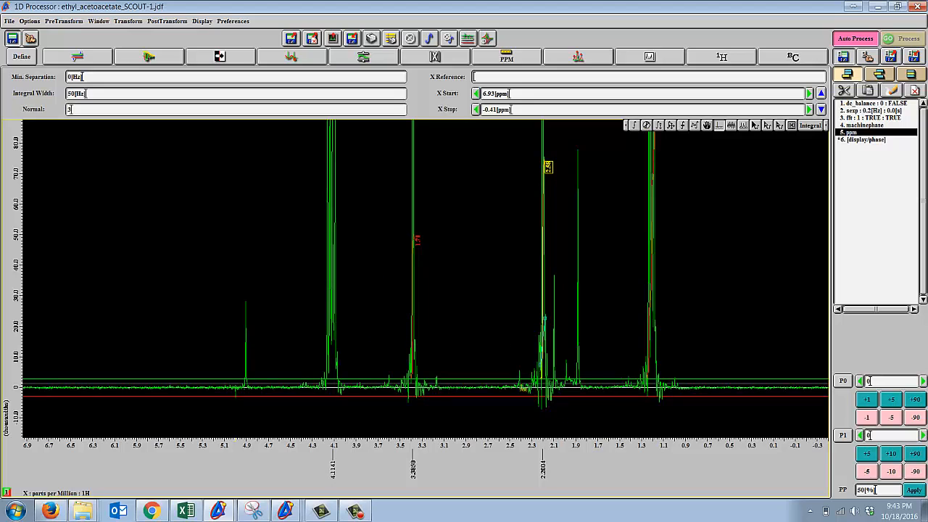
drag(527, 381, 525, 388)
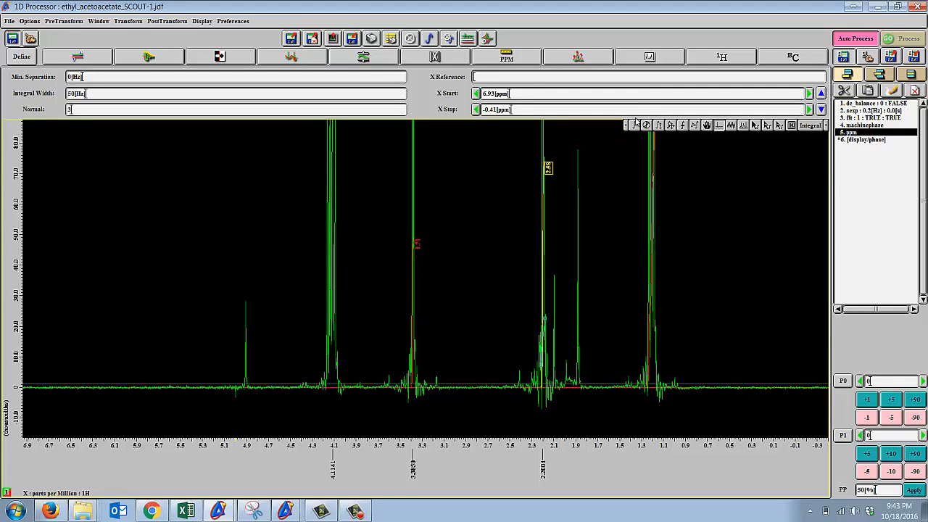
drag(811, 126, 813, 180)
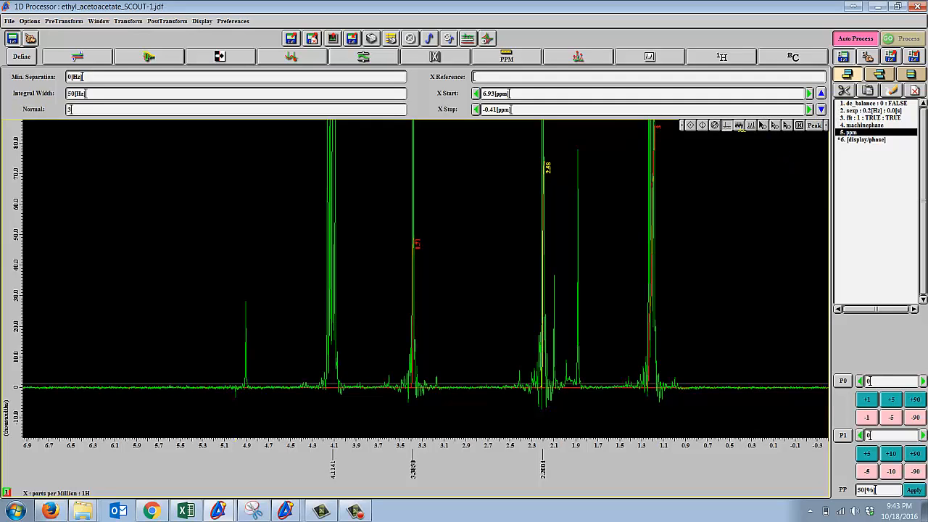
mouse_move(816, 126)
mouse_down()
mouse_move(814, 215)
mouse_move(803, 137)
mouse_move(682, 163)
mouse_up()
drag(806, 126, 807, 214)
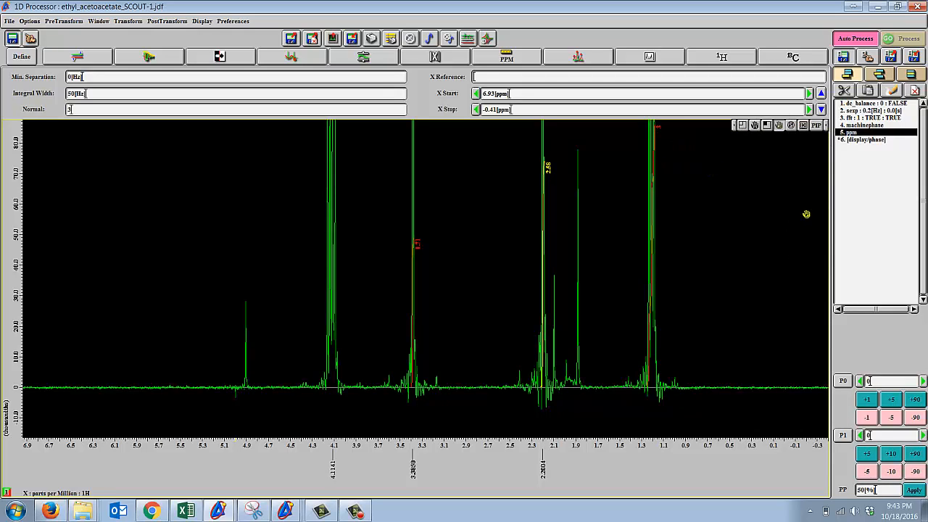
In Molecule mode, load Epoxide.mol into a frame from about 6.0 to 4.6 ppm and place the same molecule in a small frame inside it.
mouse_move(816, 125)
mouse_down()
mouse_move(838, 149)
mouse_move(837, 239)
mouse_move(831, 218)
mouse_move(829, 245)
mouse_up()
drag(128, 145, 283, 245)
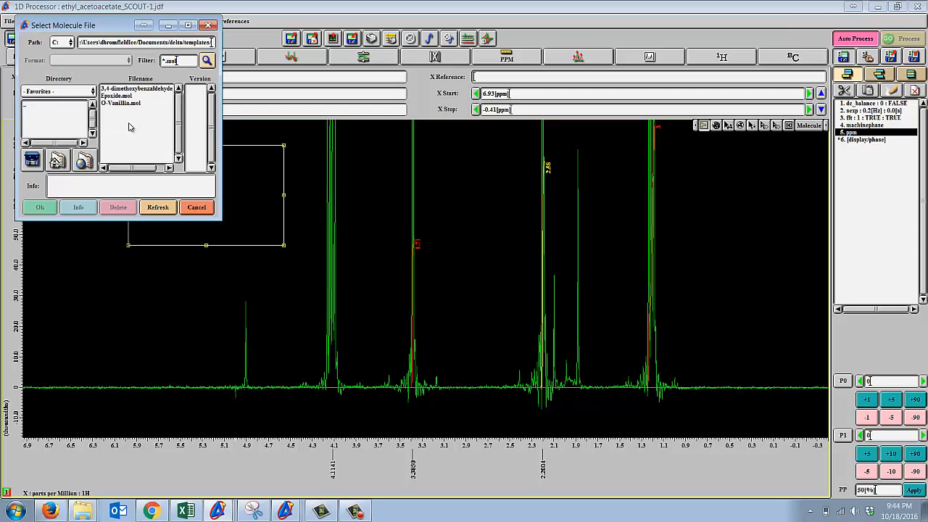
click(123, 89)
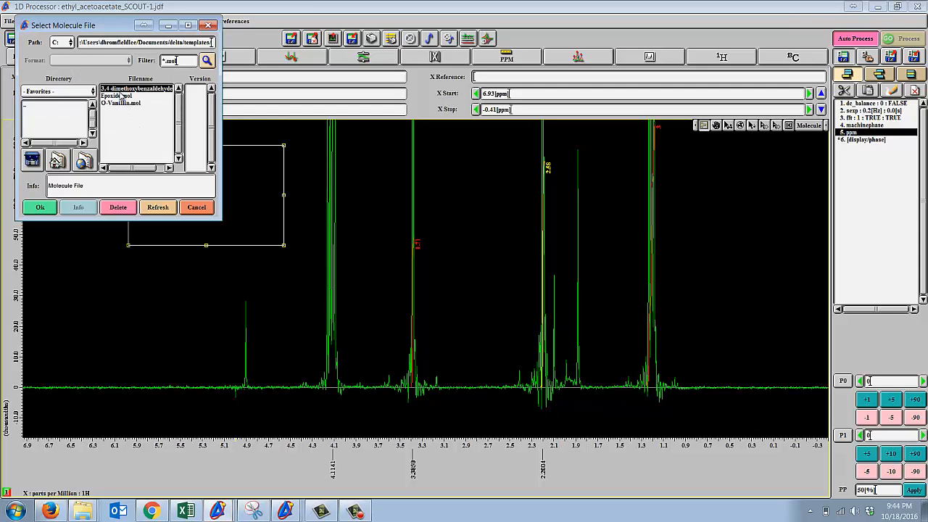
click(124, 95)
click(40, 208)
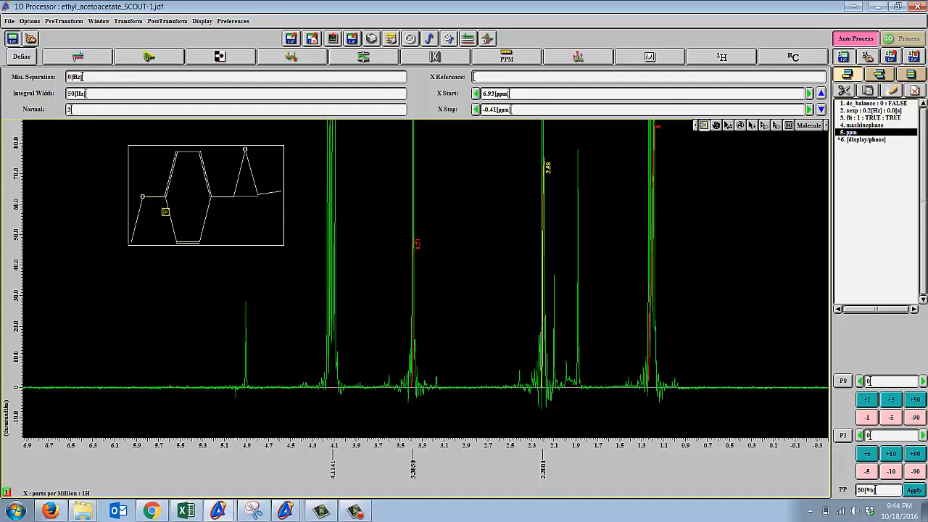
double_click(180, 176)
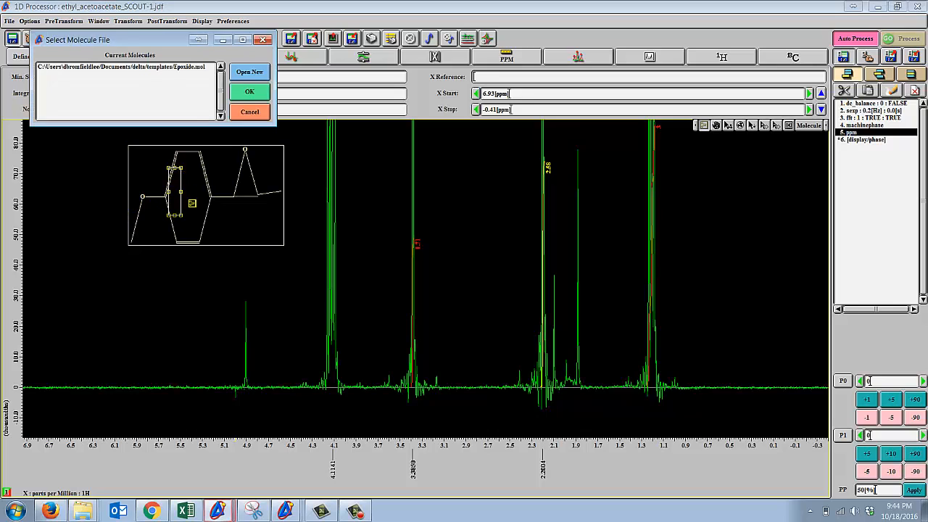
click(250, 93)
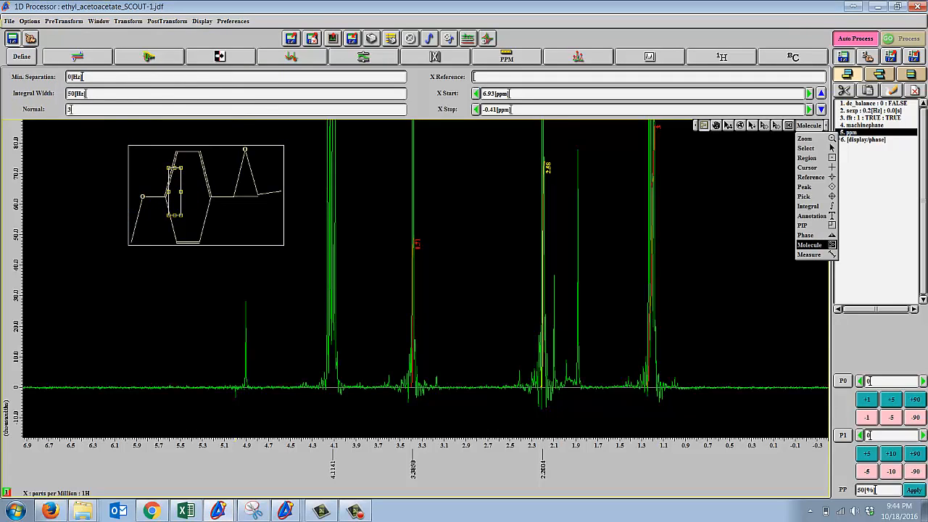
click(471, 18)
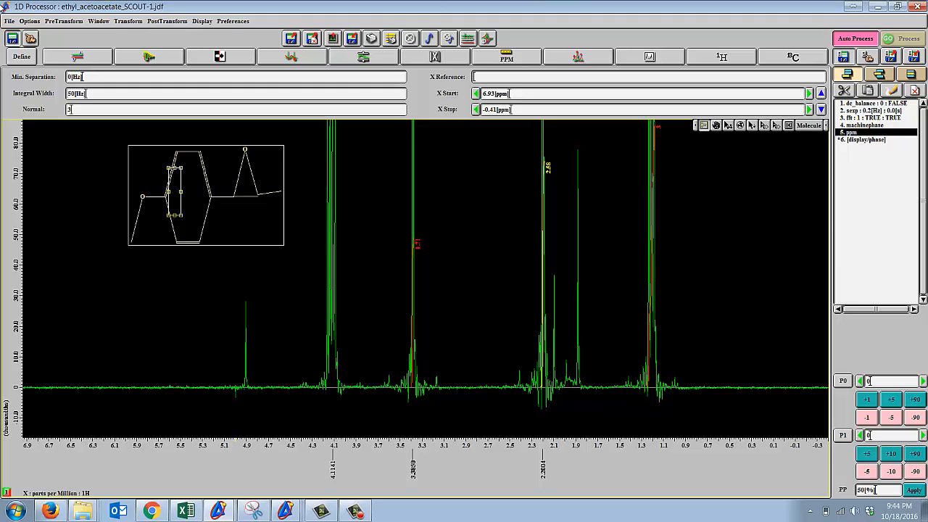
click(9, 21)
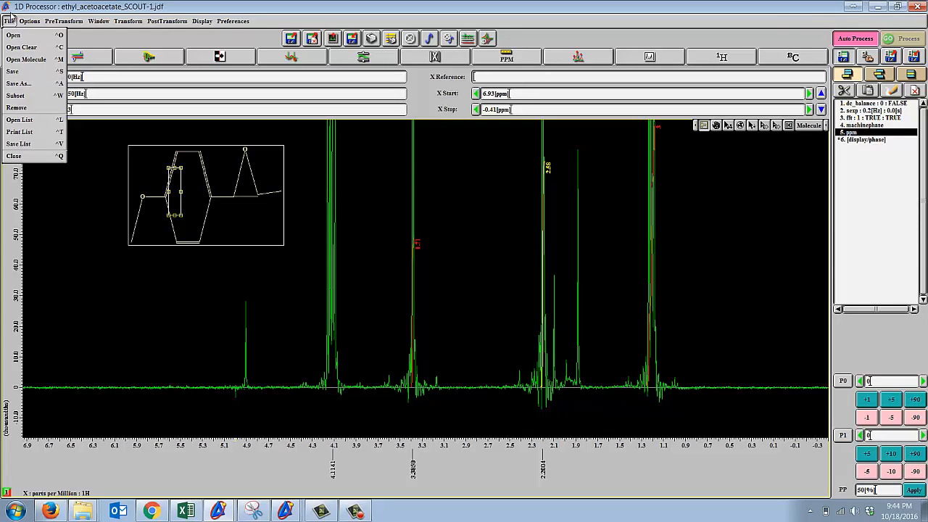
click(285, 4)
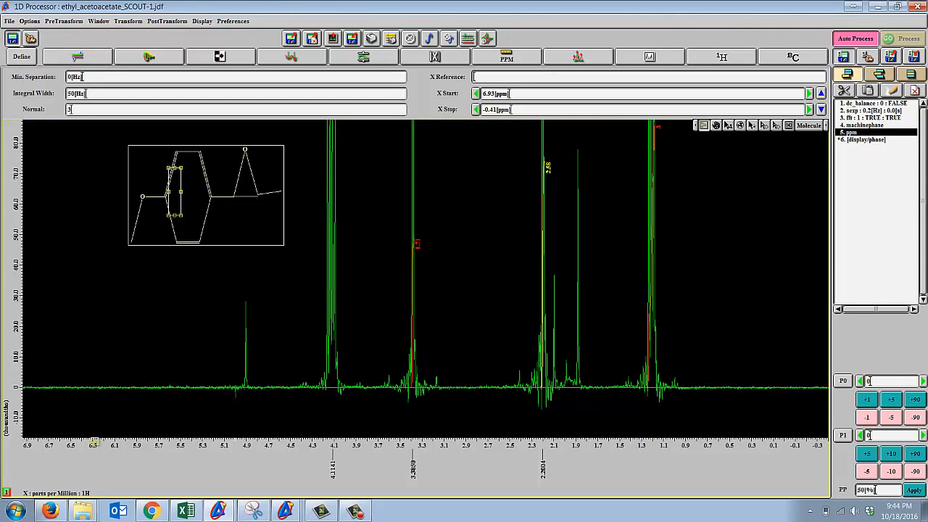
Switch to Snipping Tool, capture a new snip of the spectrum with its integrals and molecule drawing, and minimize the snip window.
mouse_move(259, 511)
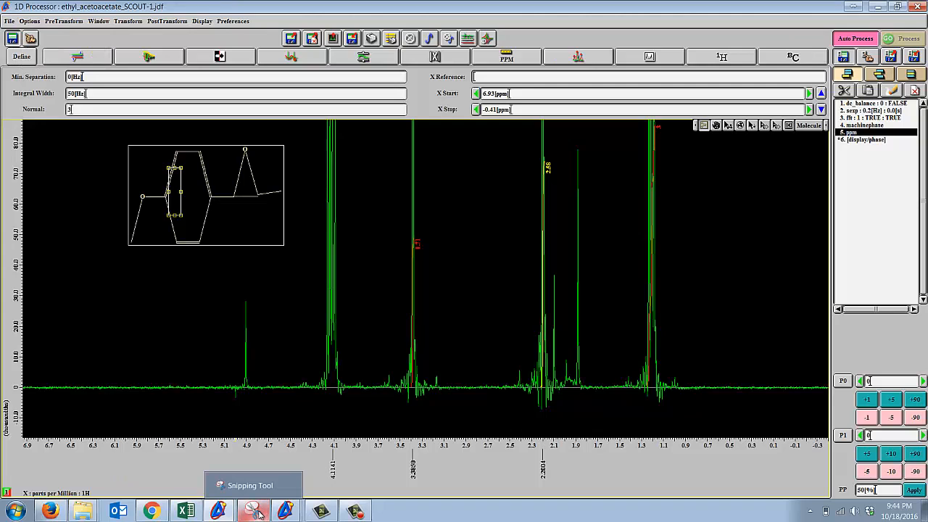
click(259, 513)
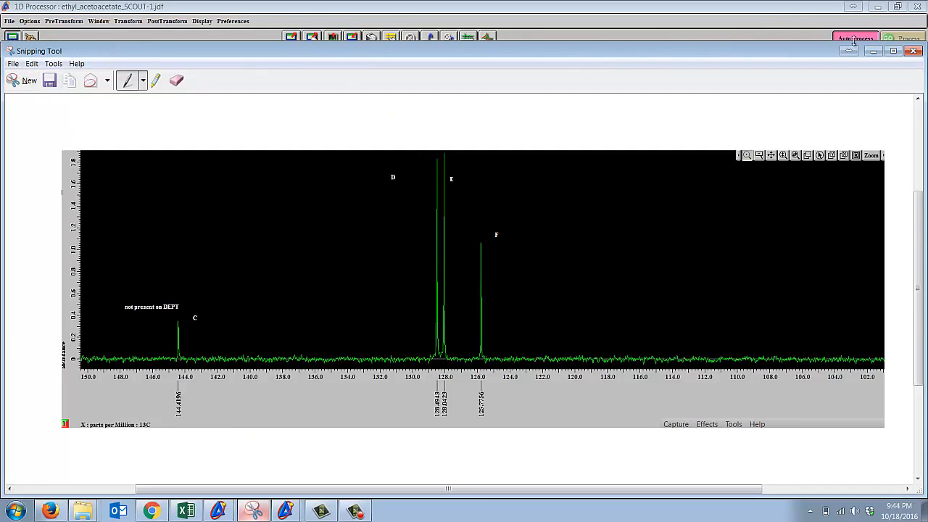
click(27, 81)
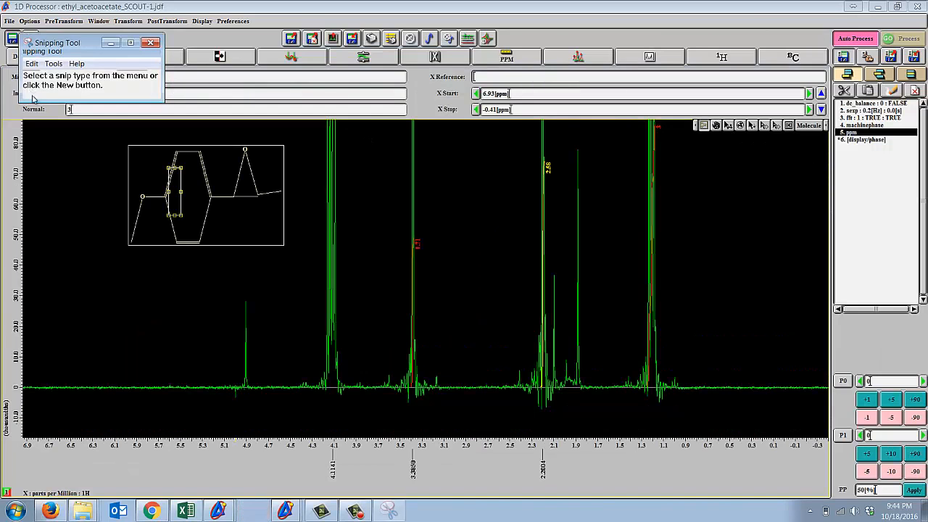
drag(8, 116, 826, 435)
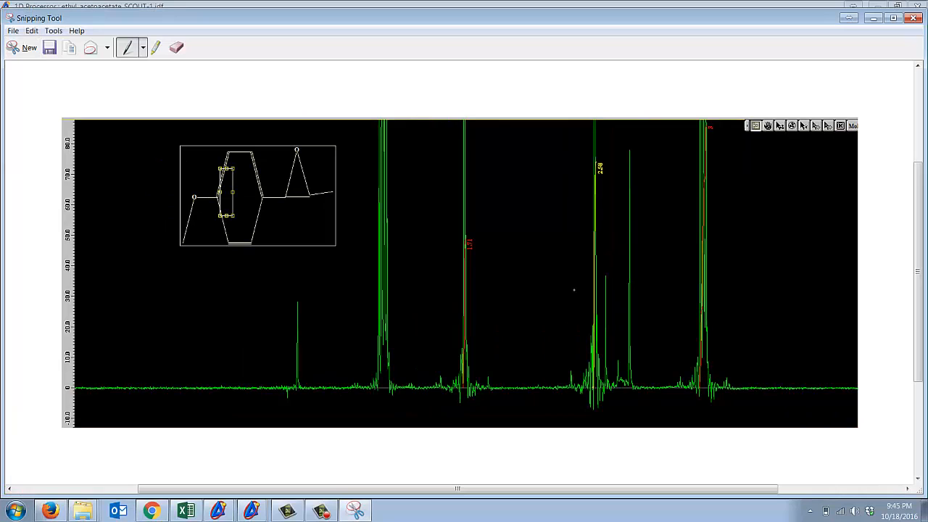
click(874, 18)
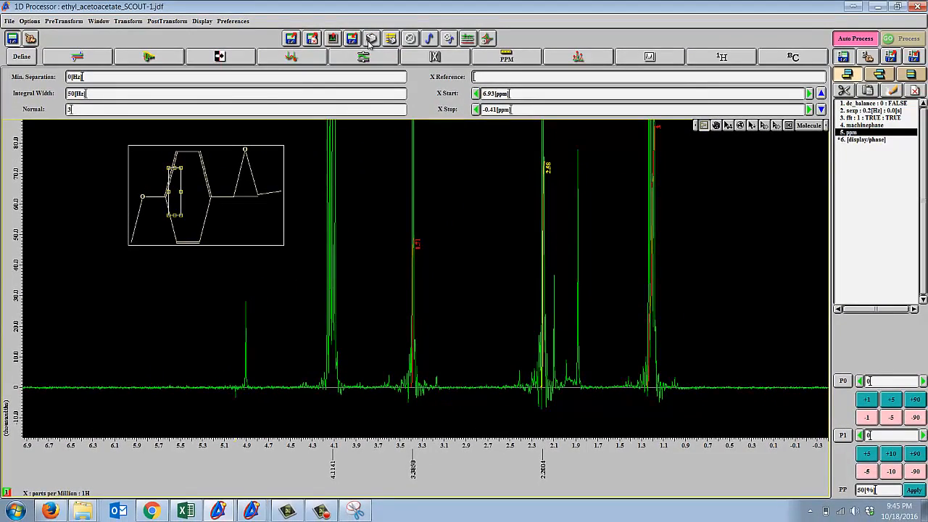
Open the print options for the spectrum, look through the available printers and select CutePDF Writer.
click(370, 42)
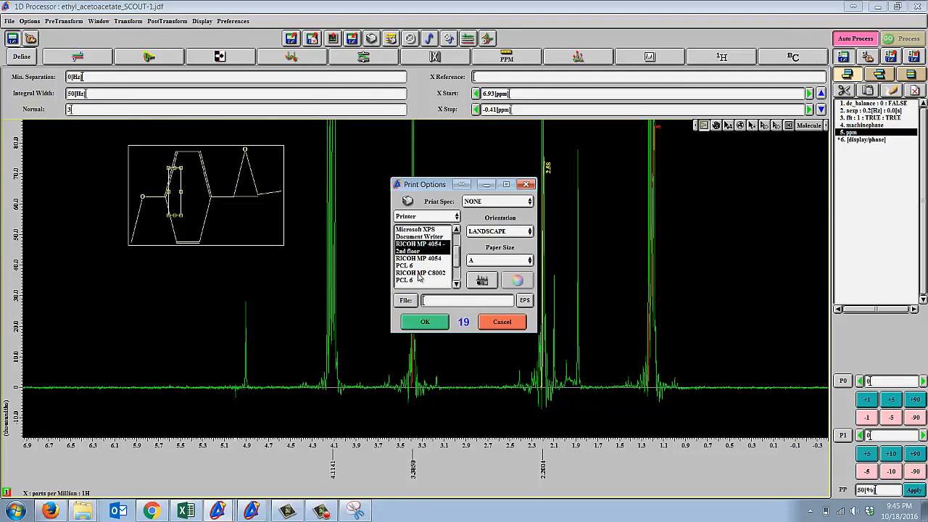
scroll(436, 265, down, 1)
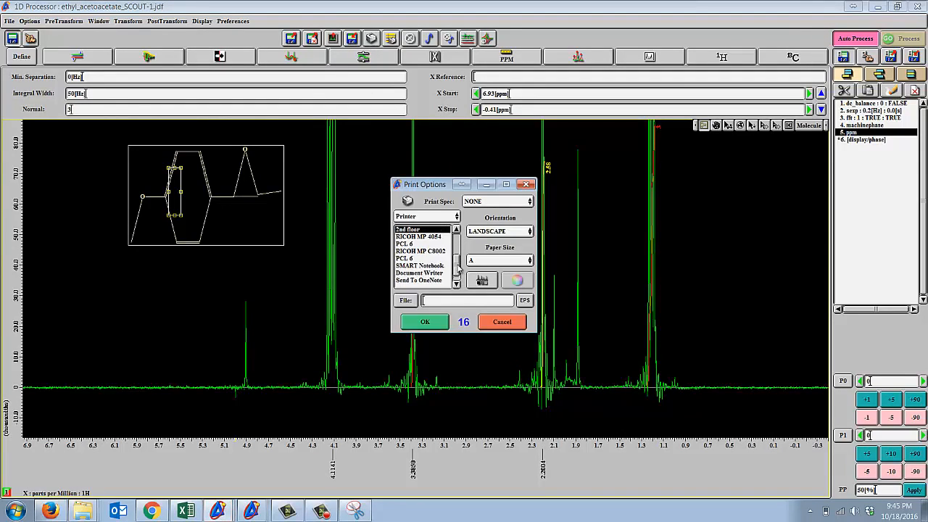
drag(459, 268, 459, 246)
click(435, 245)
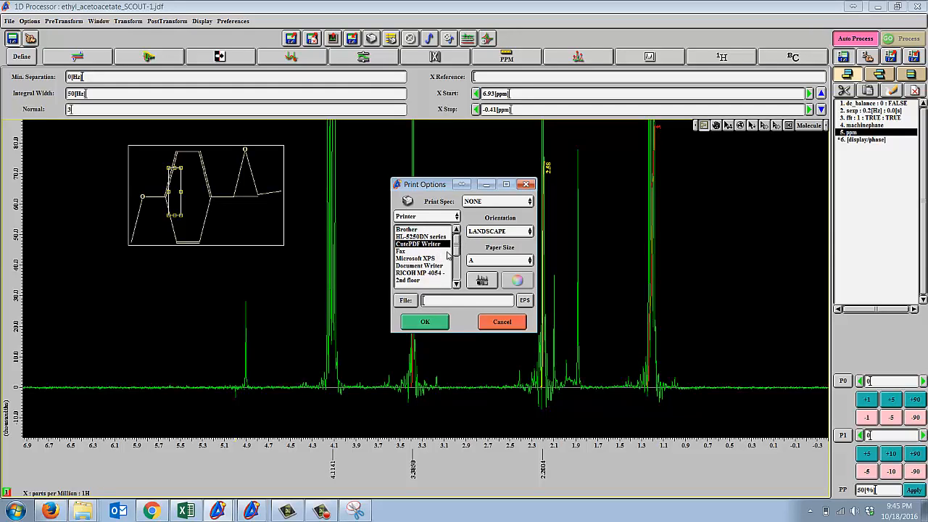
drag(456, 251, 454, 265)
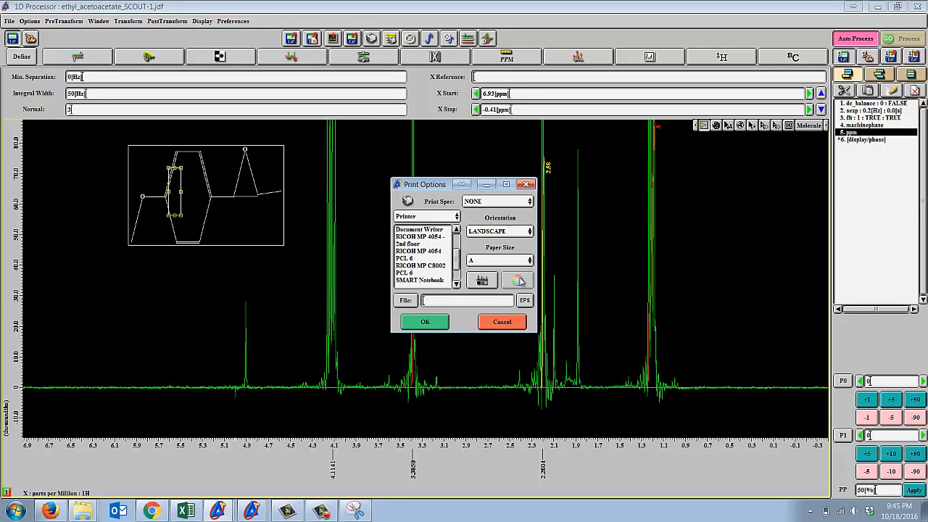
Set the print output to File, view the report's file-name dialog, and close the print options without printing.
click(406, 300)
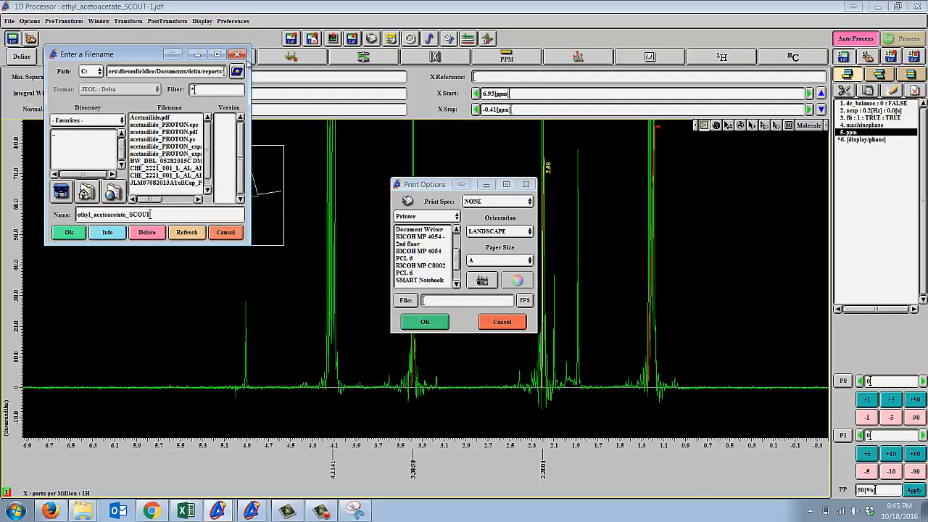
click(237, 54)
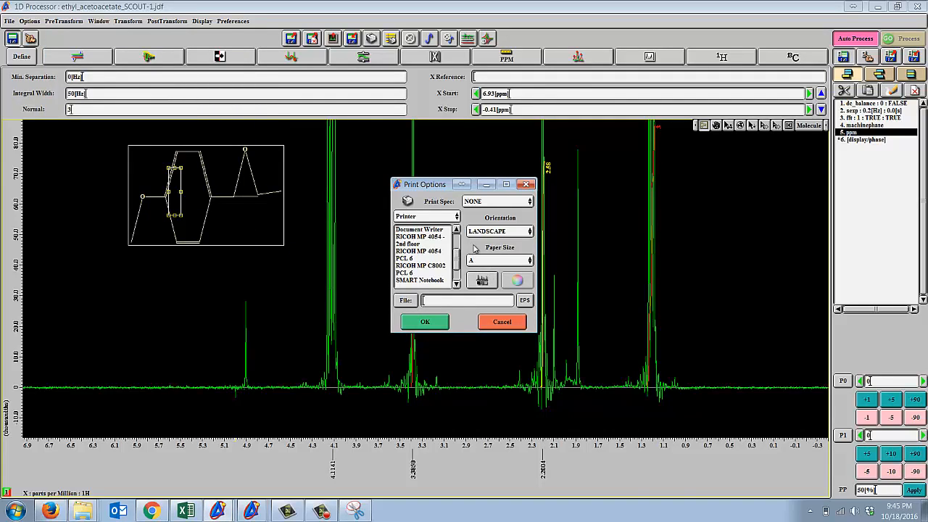
click(432, 218)
click(401, 224)
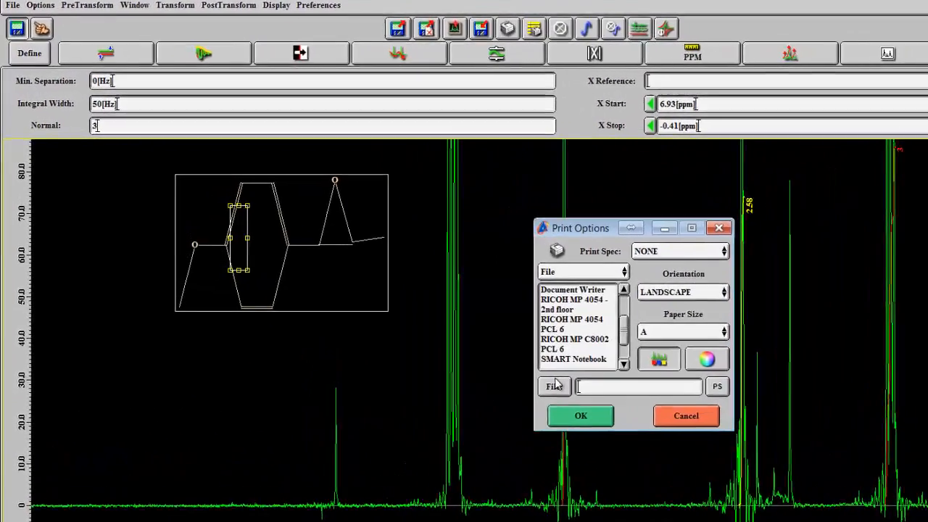
click(453, 328)
click(259, 67)
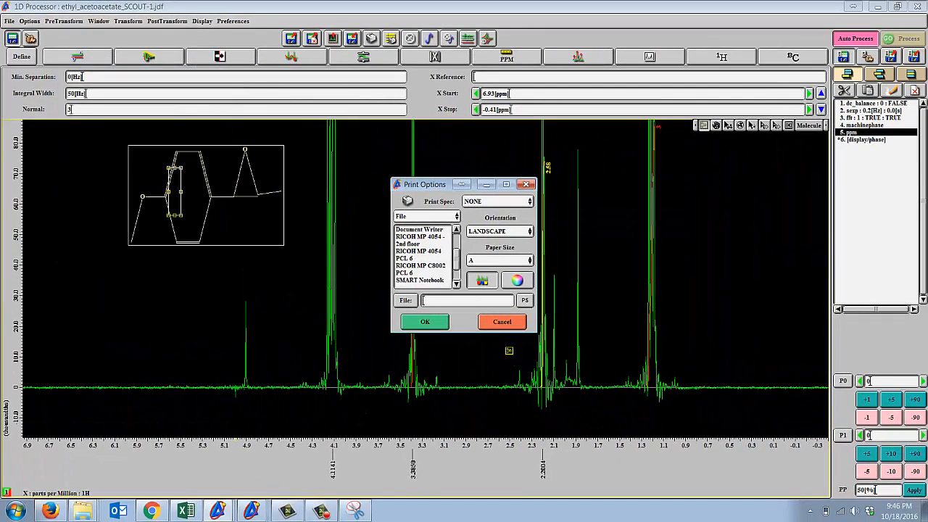
click(502, 322)
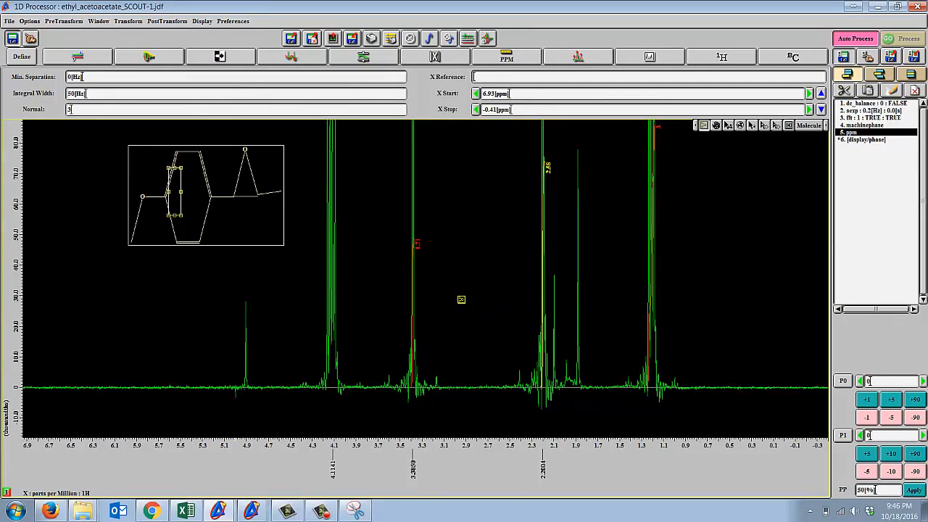